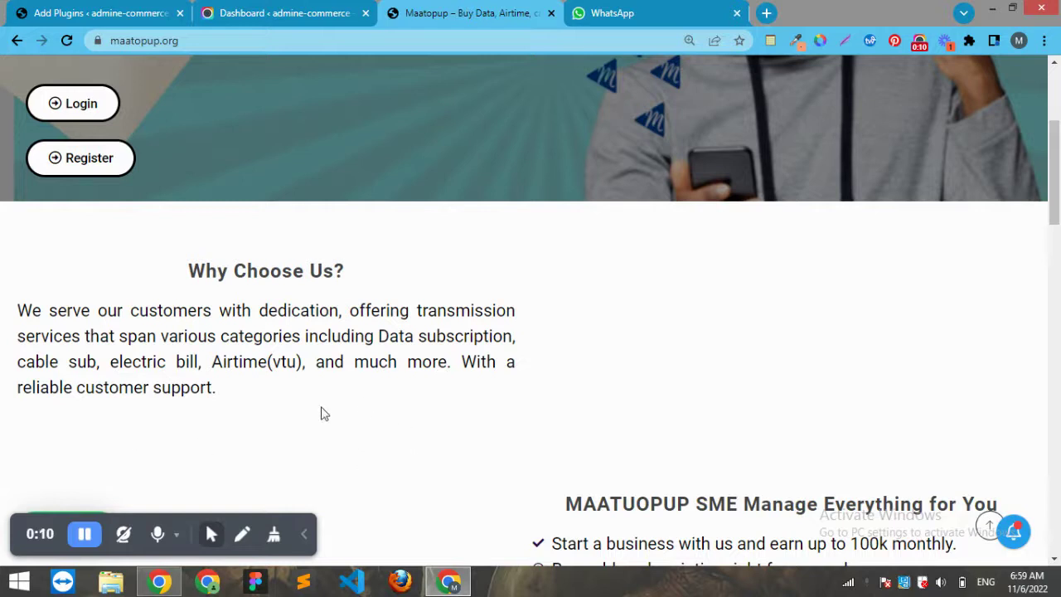
Scroll through the Maatopup homepage and its Chat button, then switch to the WhatsApp Web tab
click(305, 539)
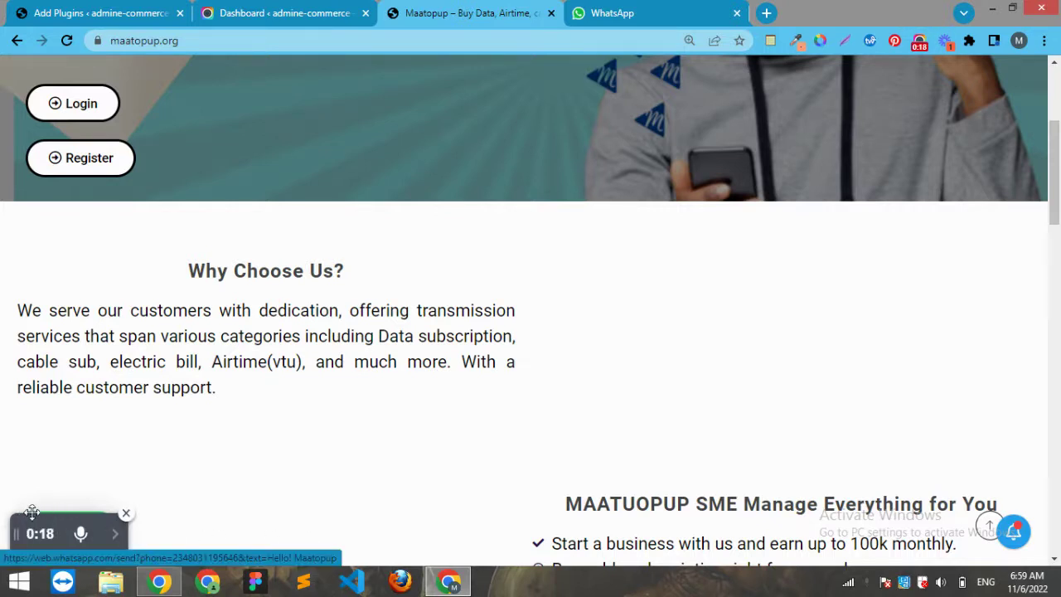
drag(36, 512, 336, 506)
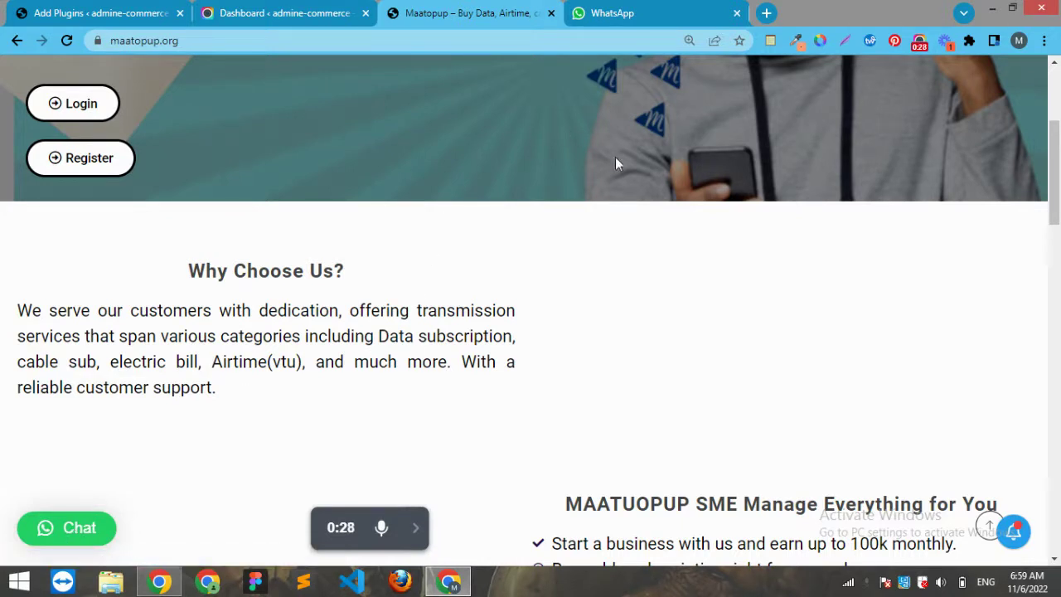
scroll(1056, 133, up, 3)
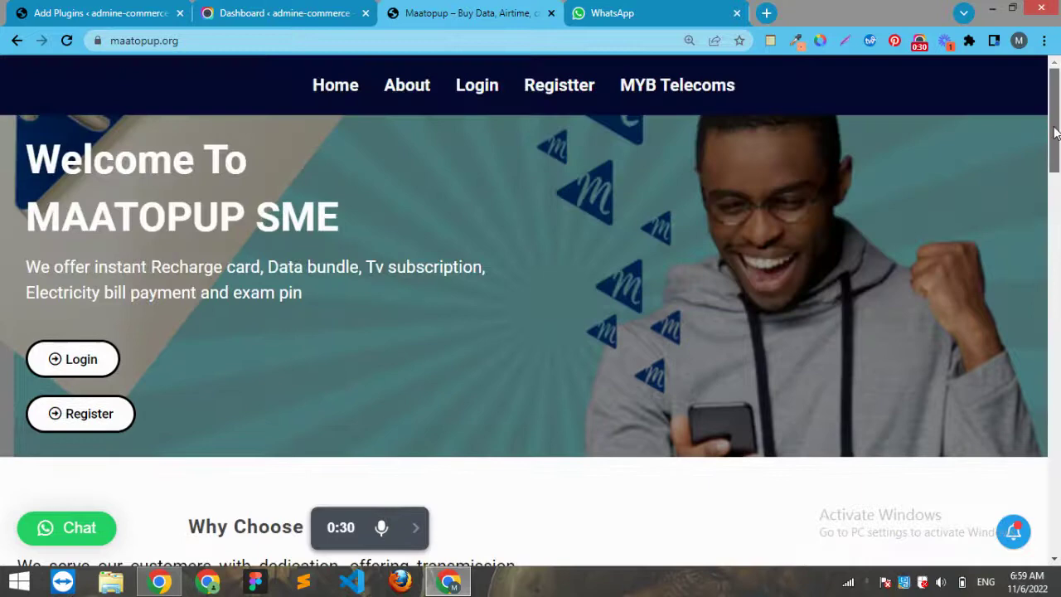
drag(1055, 133, 1001, 131)
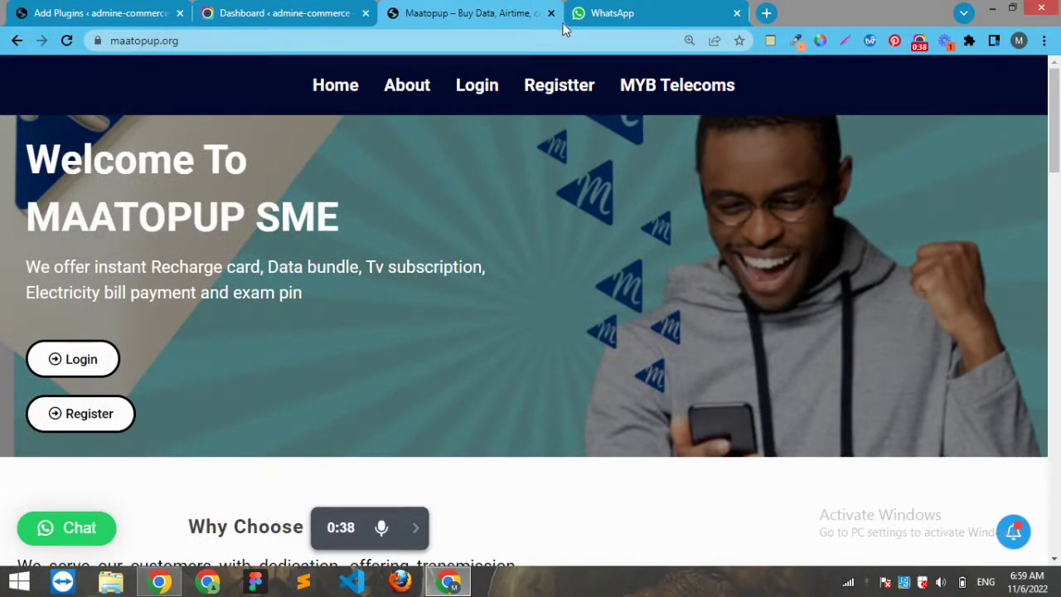
click(613, 15)
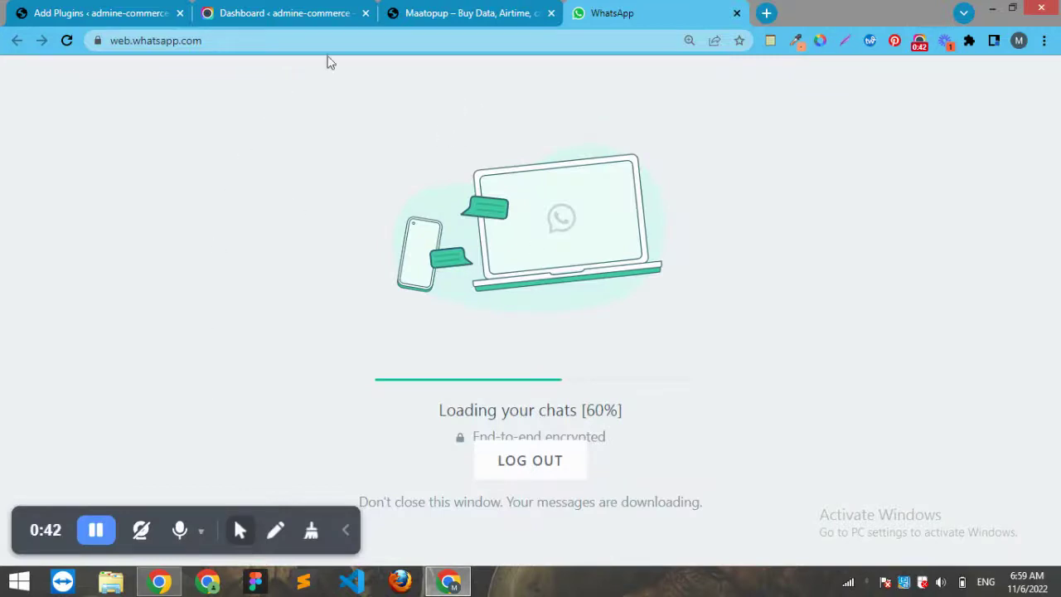
mouse_move(418, 26)
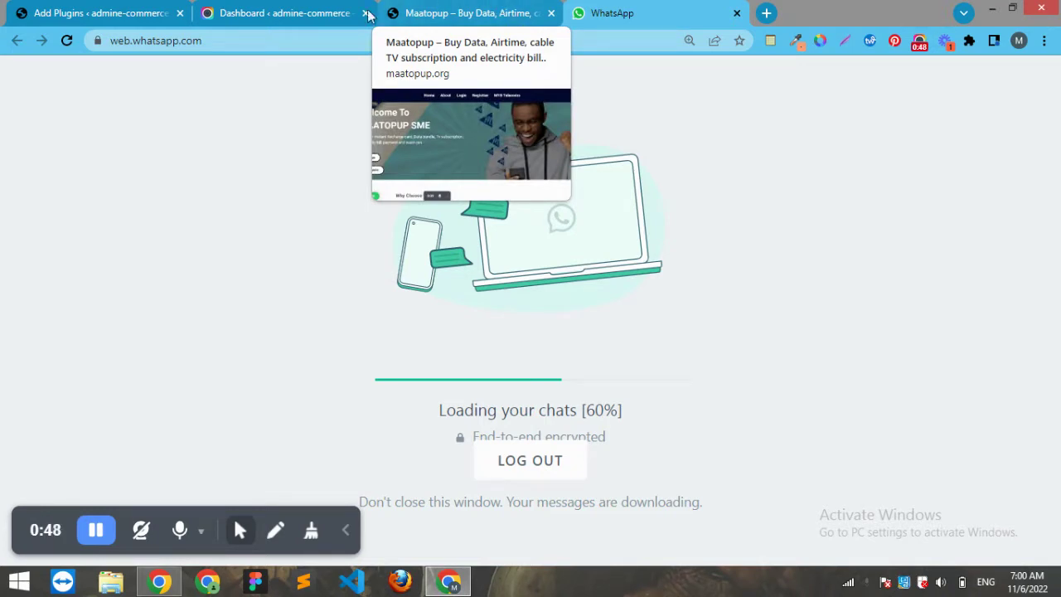
mouse_move(307, 15)
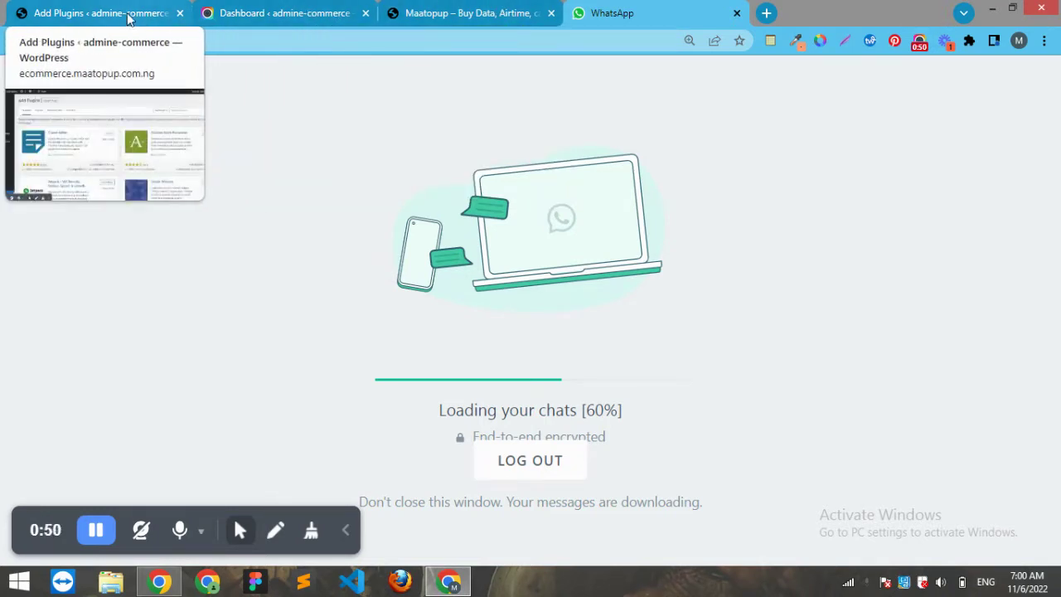
Search plugins for 'whatsapp', then install and activate Click to Chat by HoliThemes
click(129, 15)
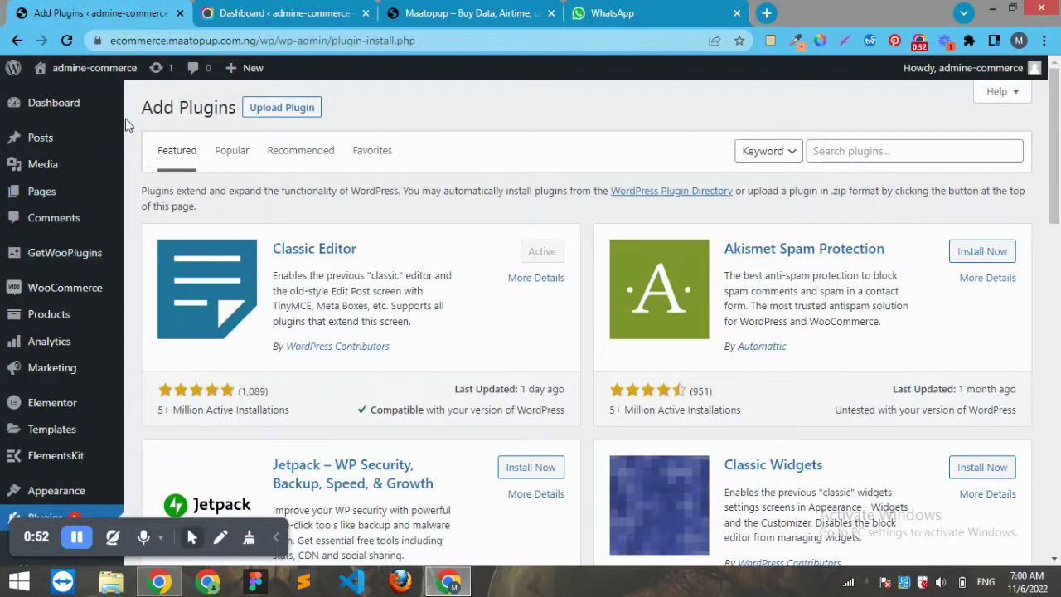
click(891, 155)
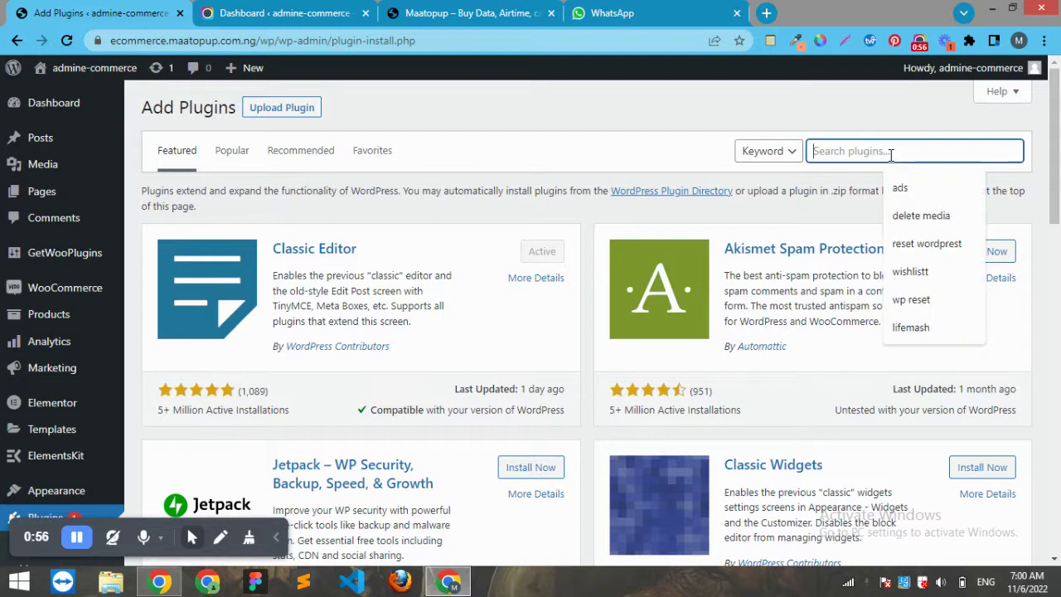
text(wh)
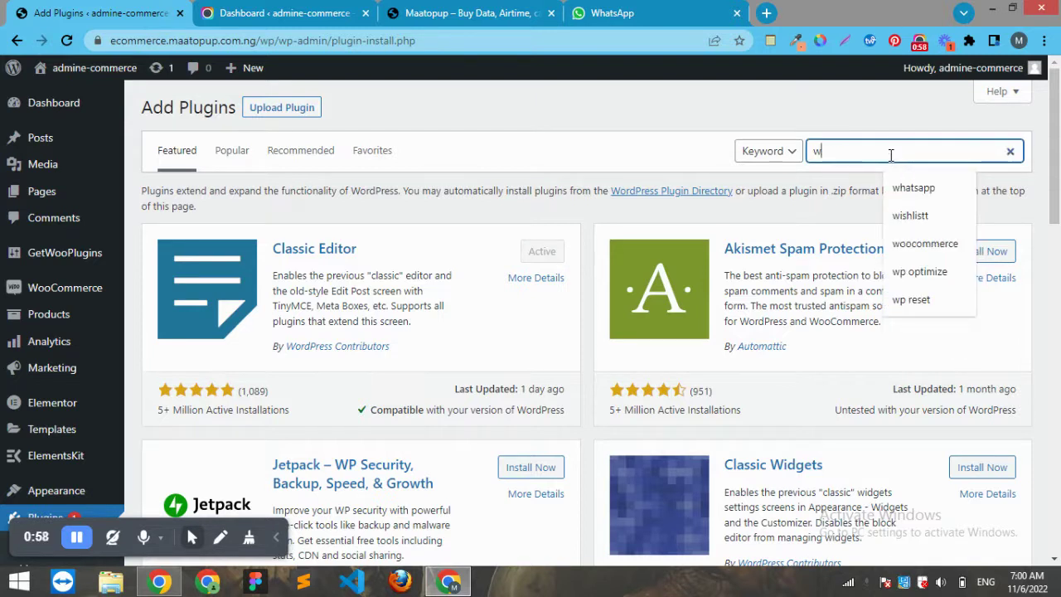
text(atsapp)
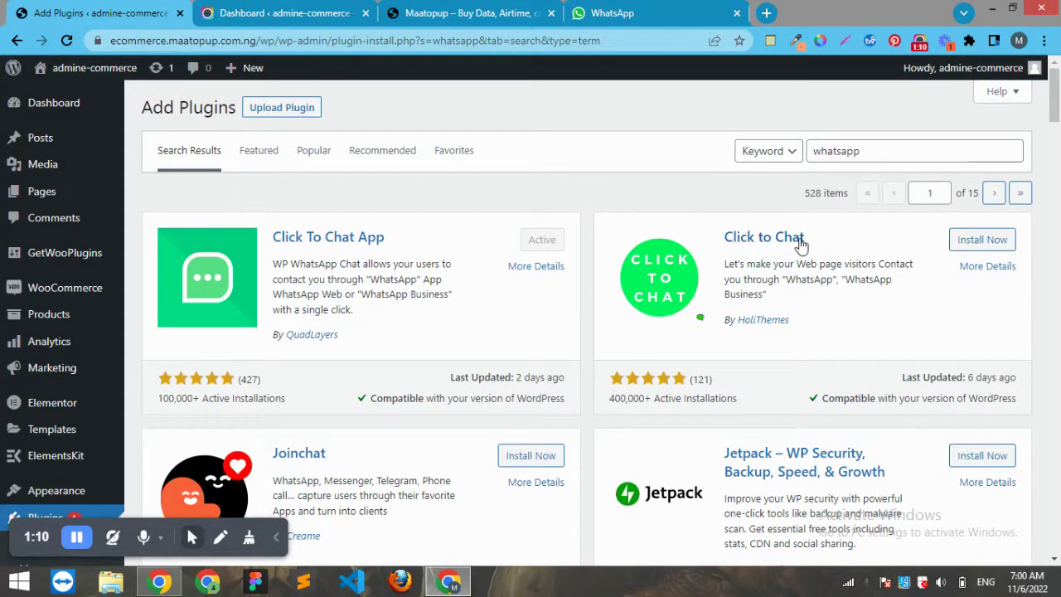
click(962, 241)
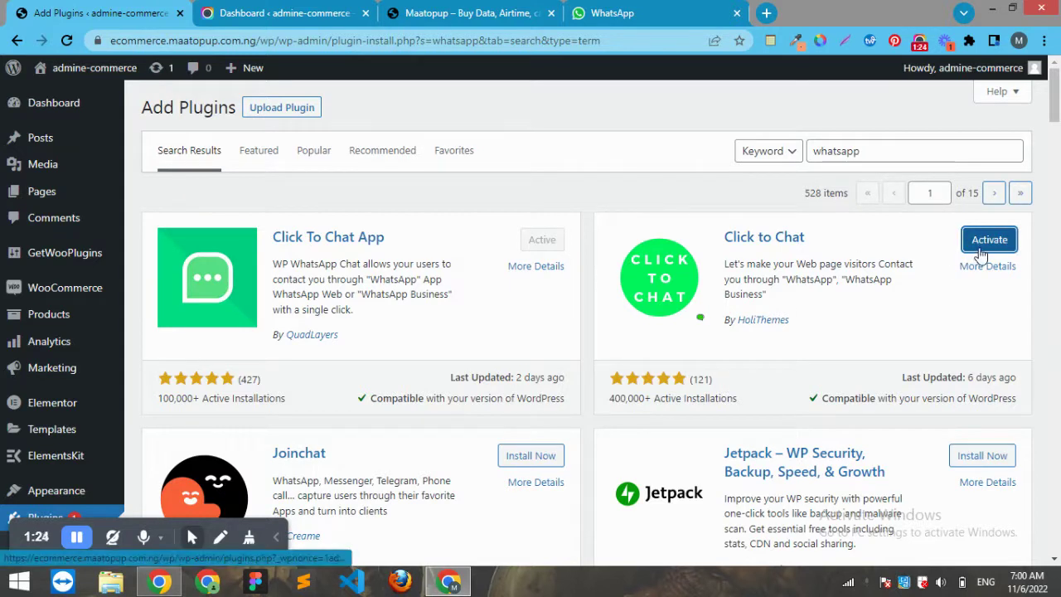
click(981, 252)
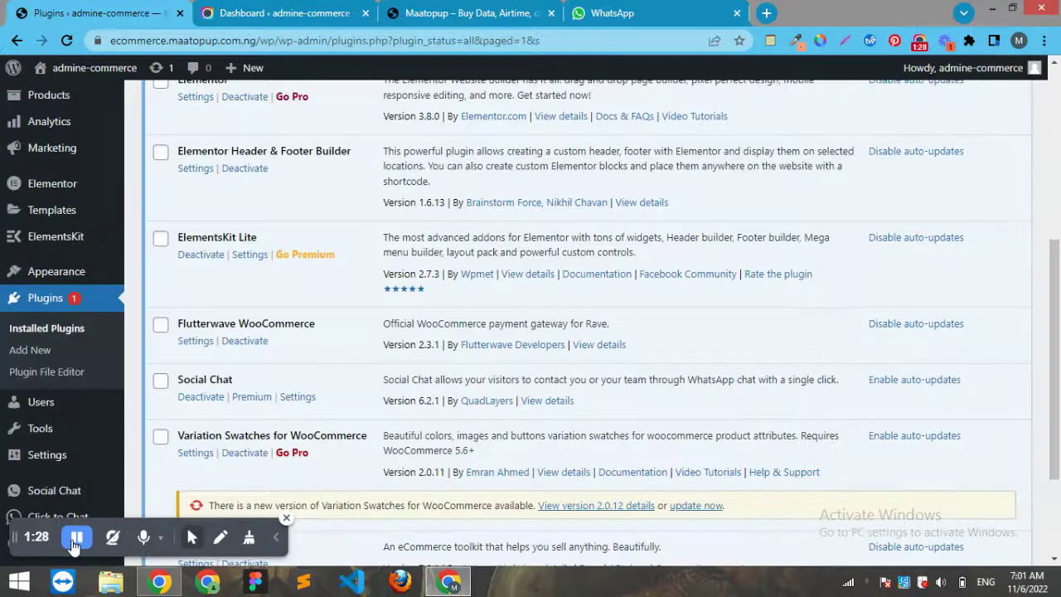
Open Click to Chat > Click to Chat from the admin sidebar to reach Chat Settings
mouse_move(80, 516)
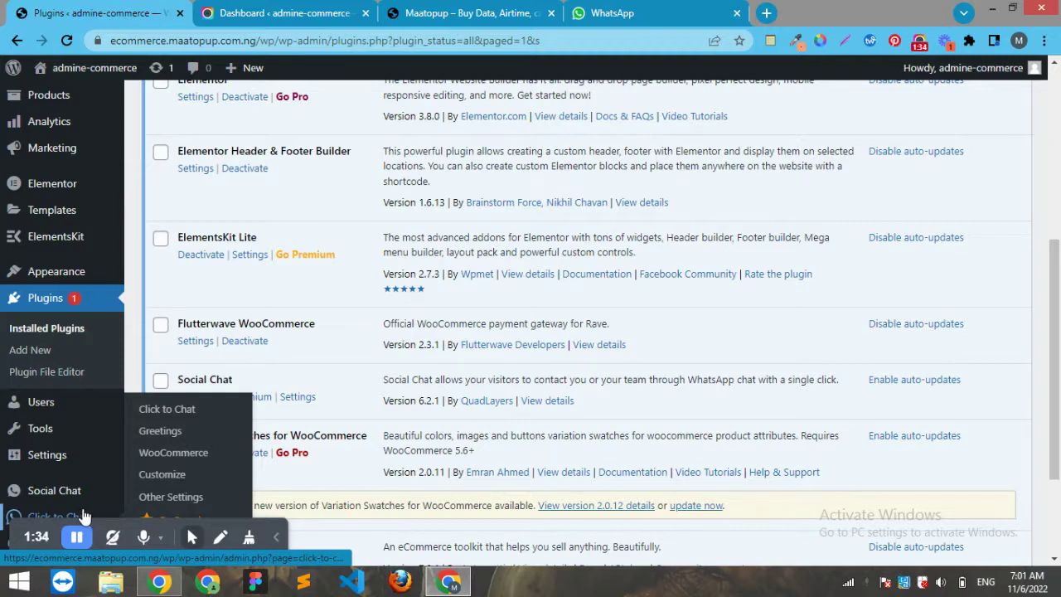
click(169, 409)
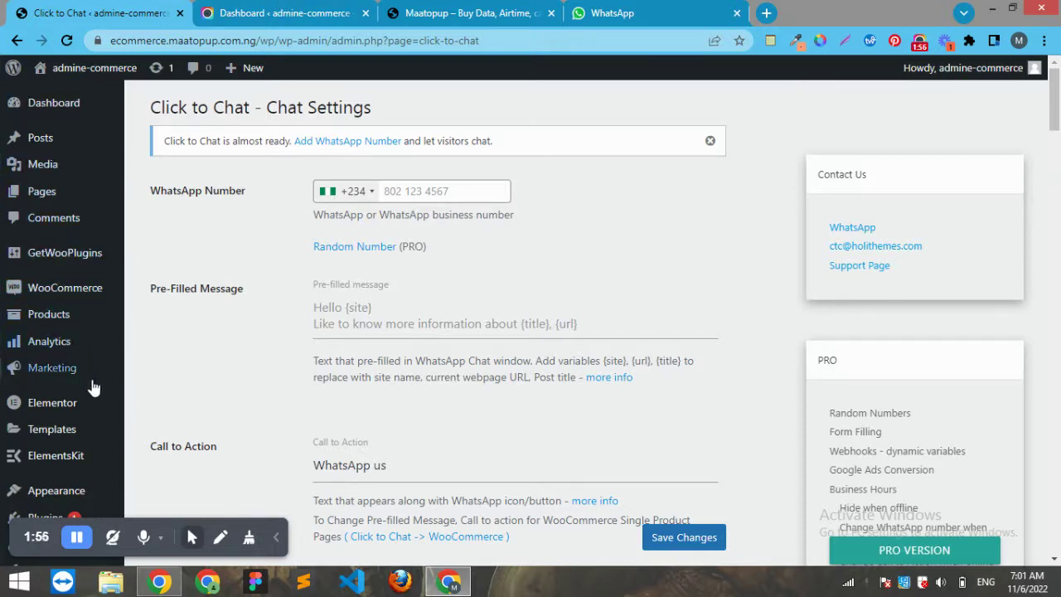
Enter the business WhatsApp phone number, then move to the pre-filled message and scroll down
click(430, 193)
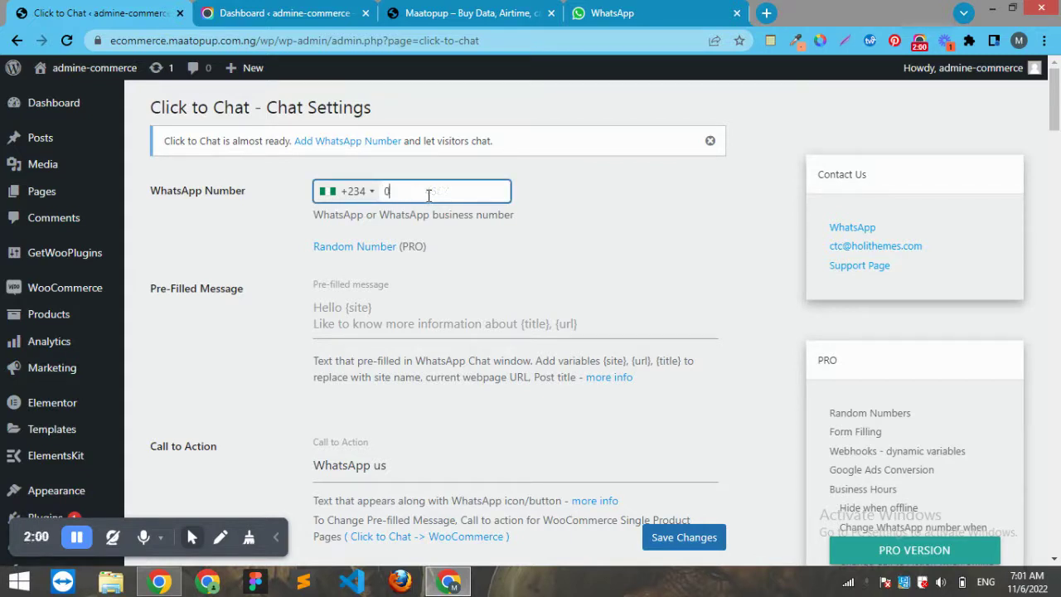
click(351, 319)
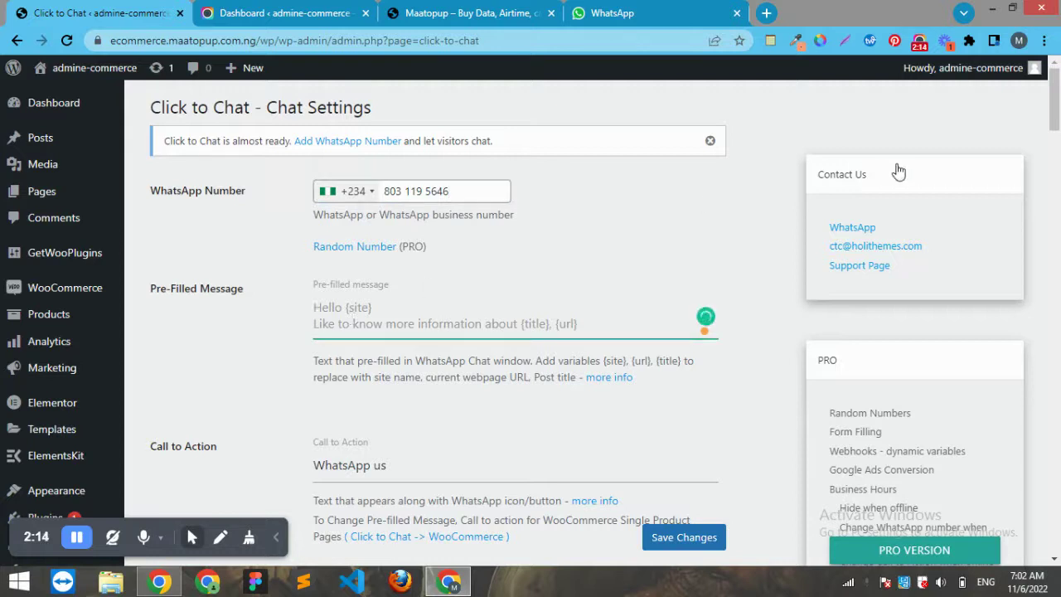
drag(1057, 111, 1057, 131)
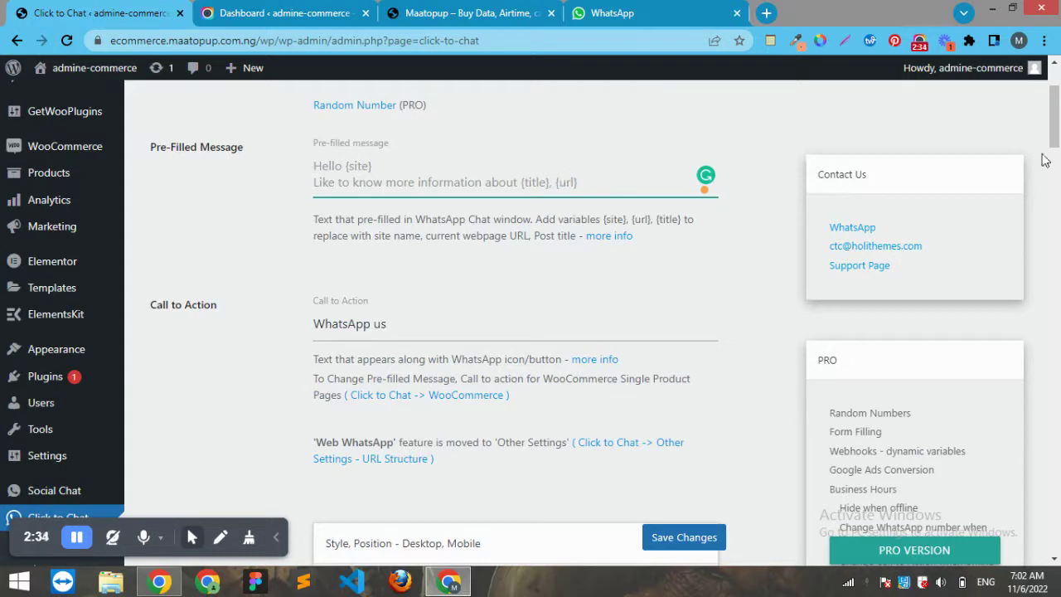
scroll(1055, 143, down, 3)
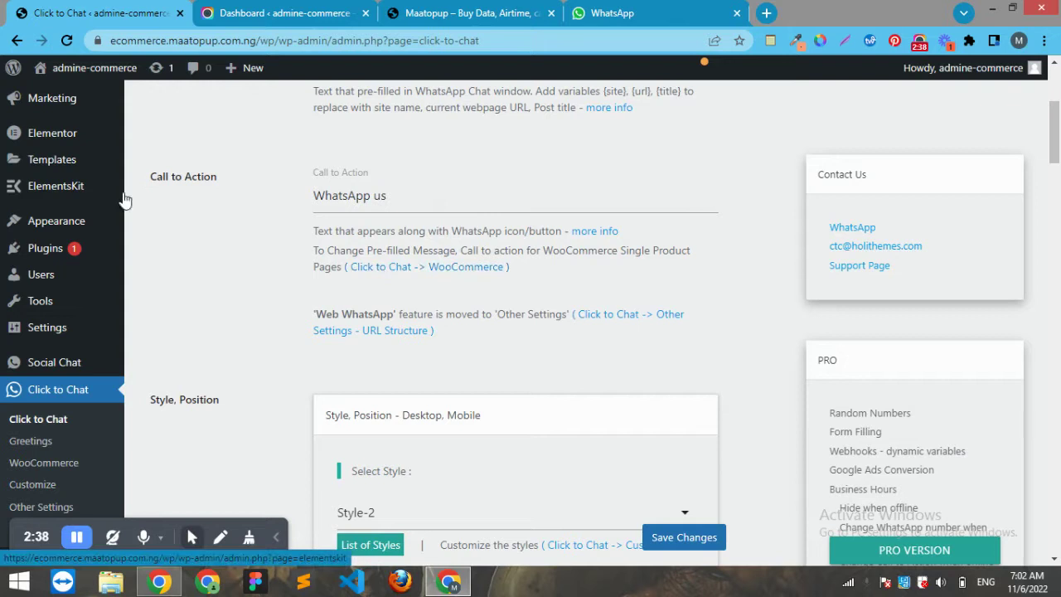
click(455, 17)
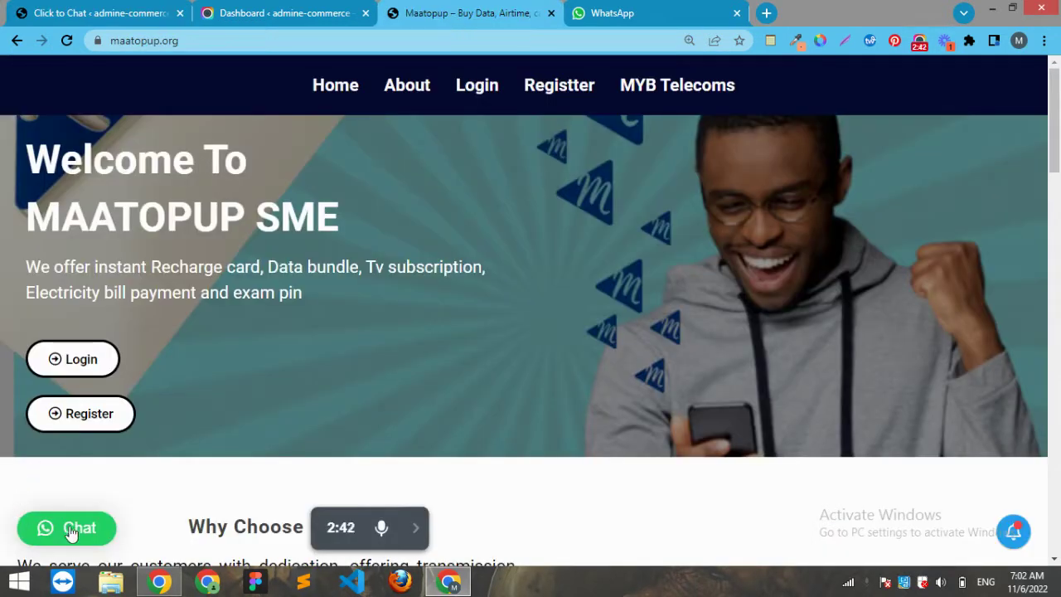
click(111, 16)
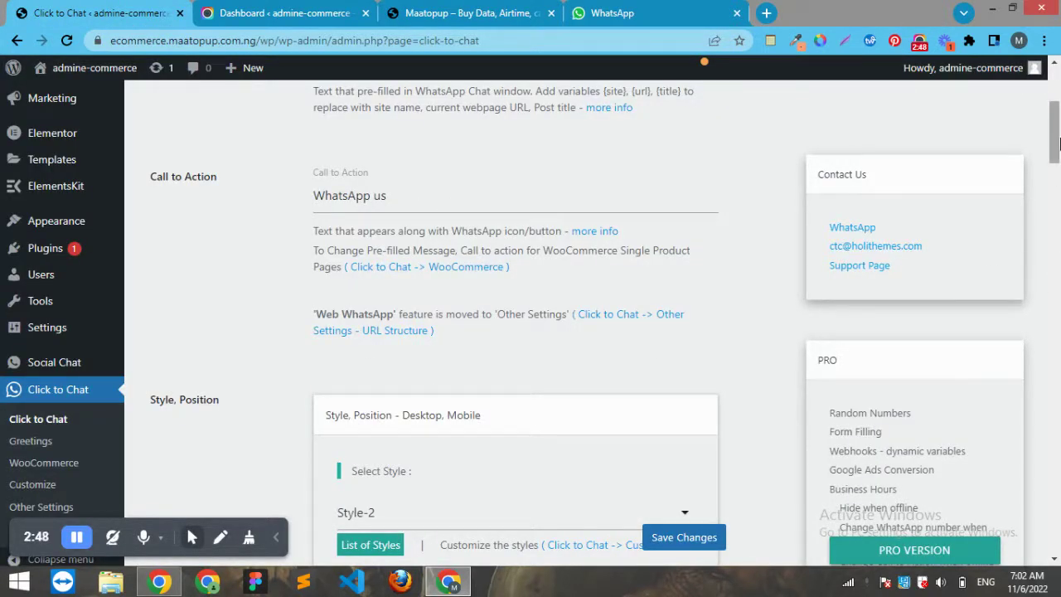
Keep Desktop set to Show in Display Settings and save the Click to Chat settings
drag(1059, 149, 1059, 253)
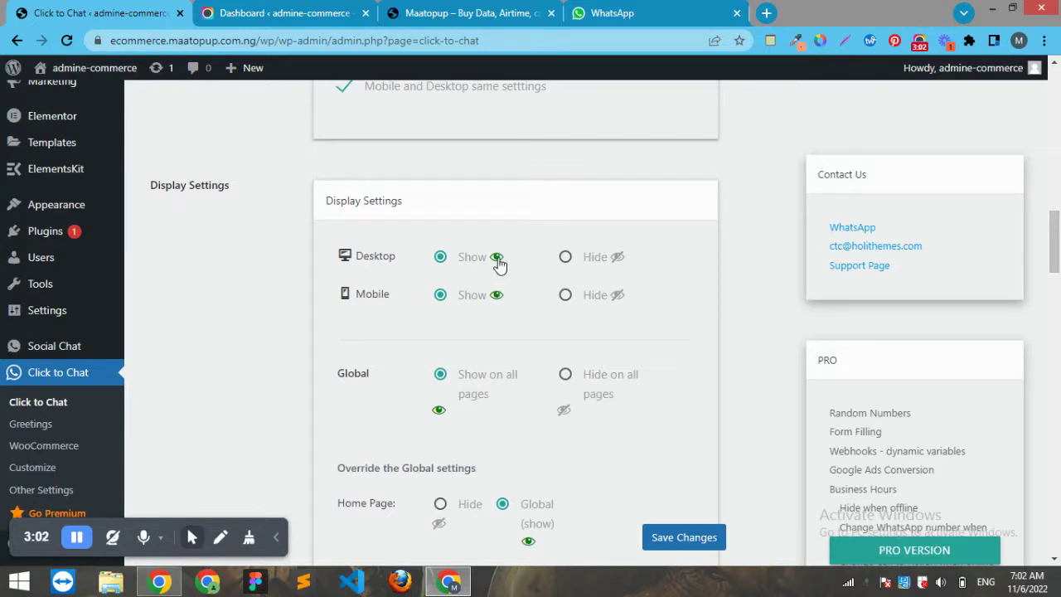
click(566, 258)
click(442, 260)
drag(1056, 250, 1057, 550)
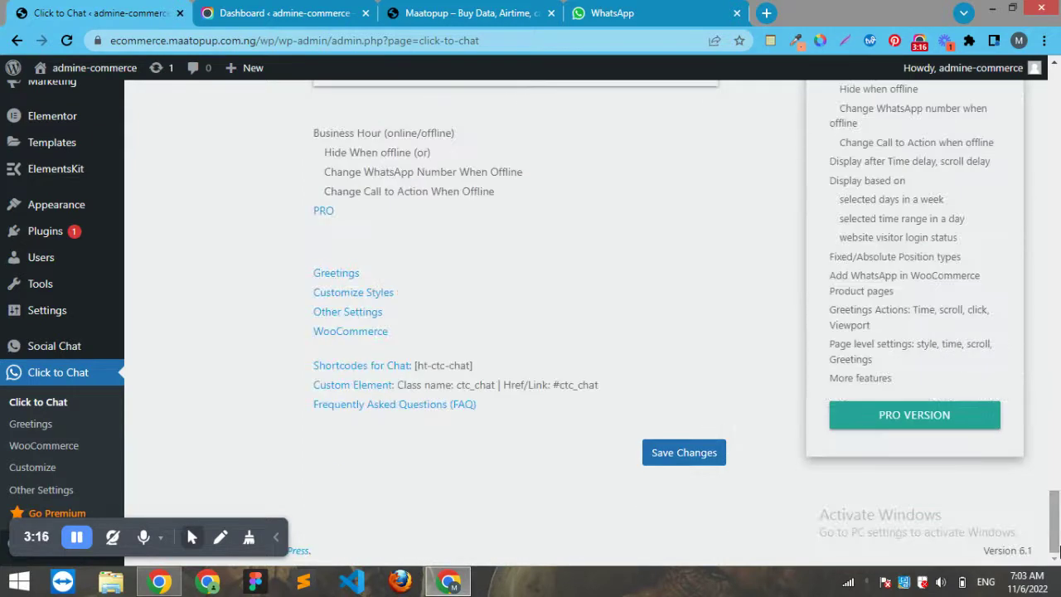
click(701, 458)
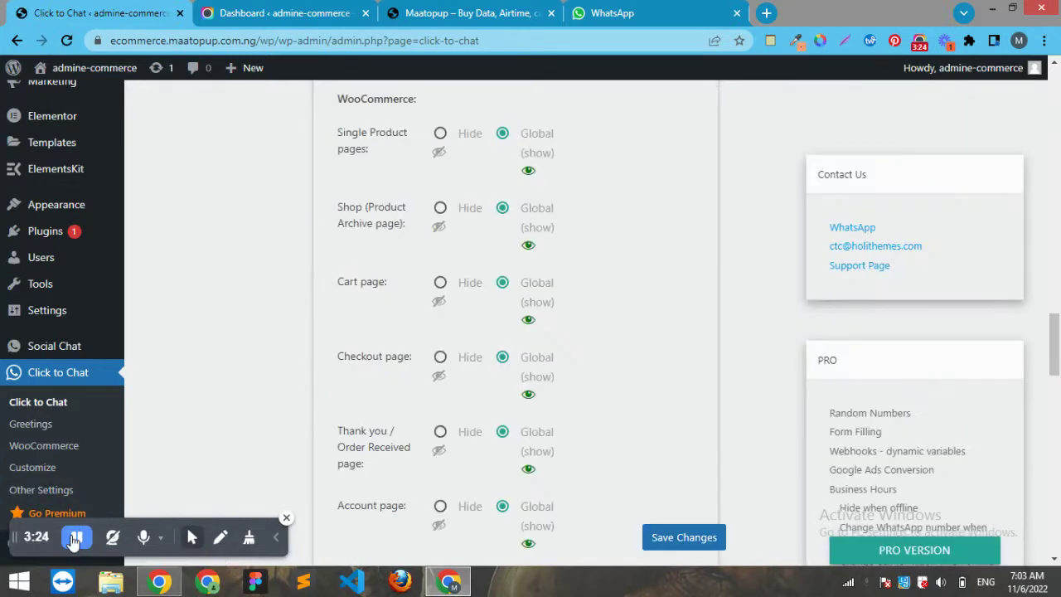
In WooCommerce settings, browse the WhatsApp position options and open the single product pages guide
click(48, 446)
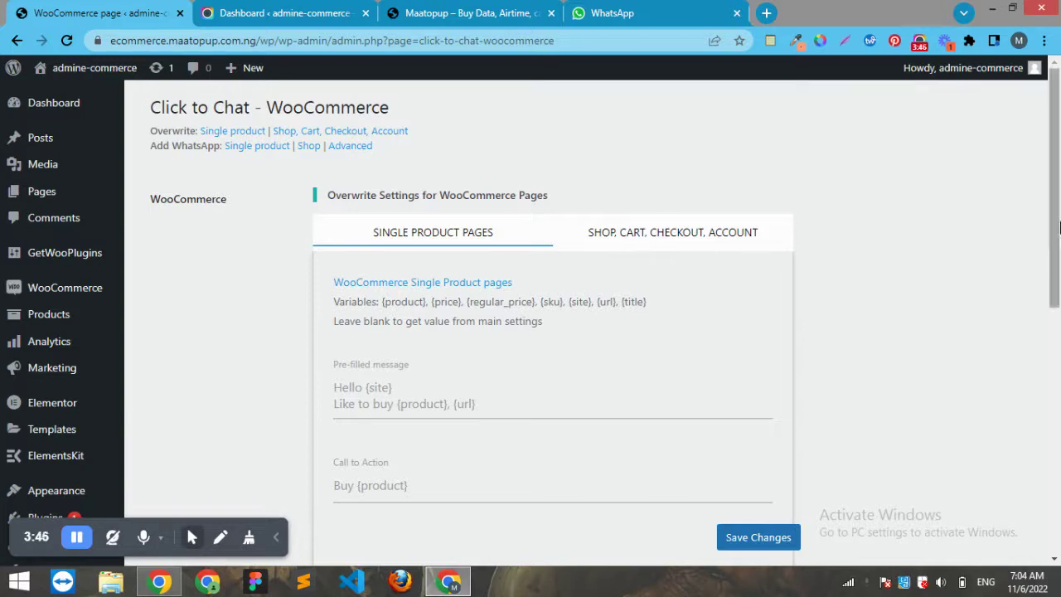
drag(1060, 226, 1060, 446)
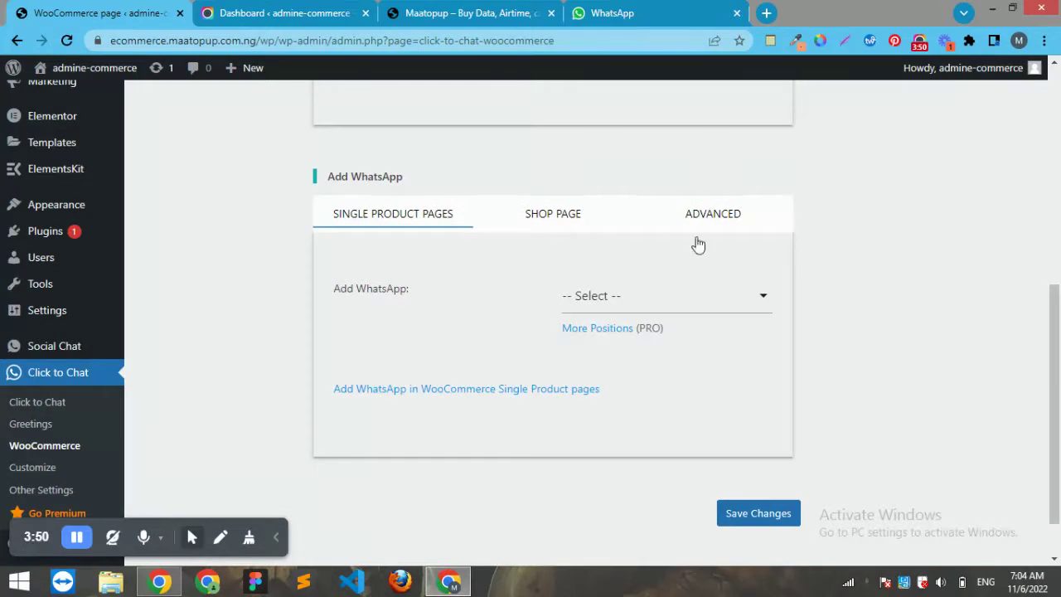
click(739, 305)
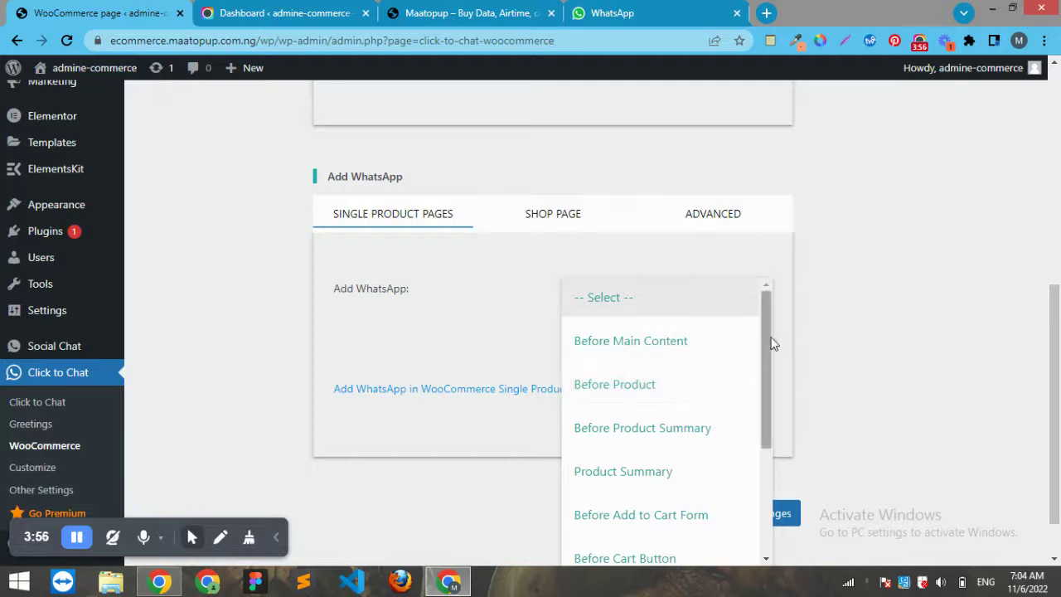
drag(771, 344, 786, 438)
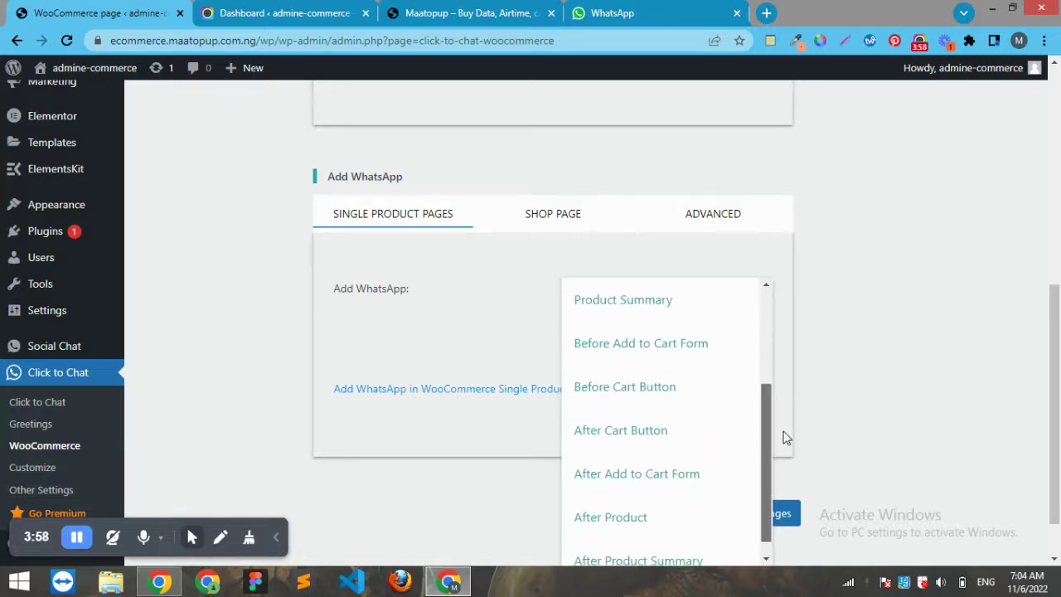
click(544, 390)
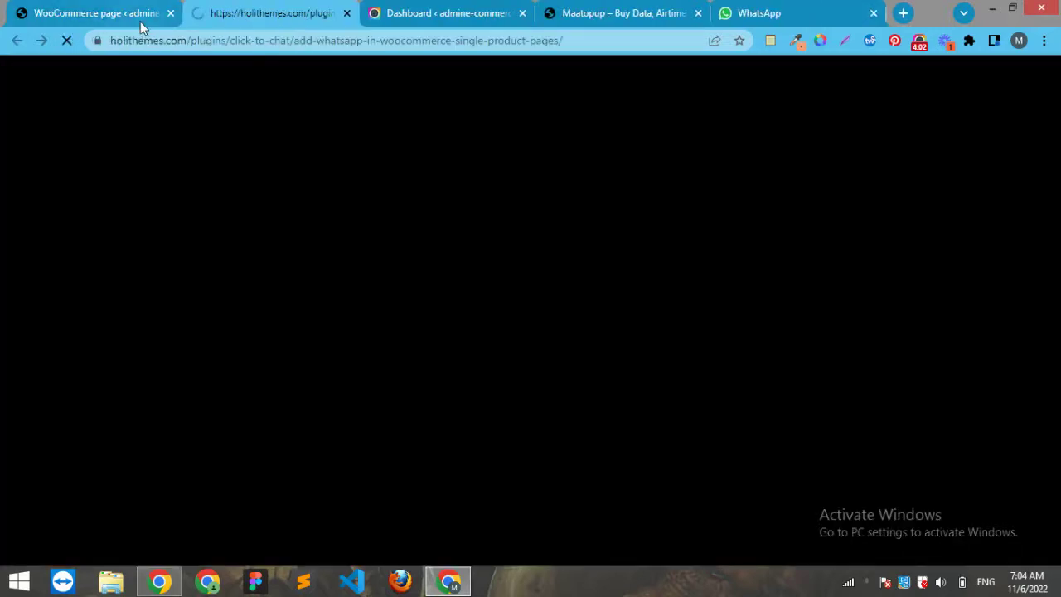
Switch back to the WordPress tab showing Click to Chat's WooCommerce settings
click(118, 12)
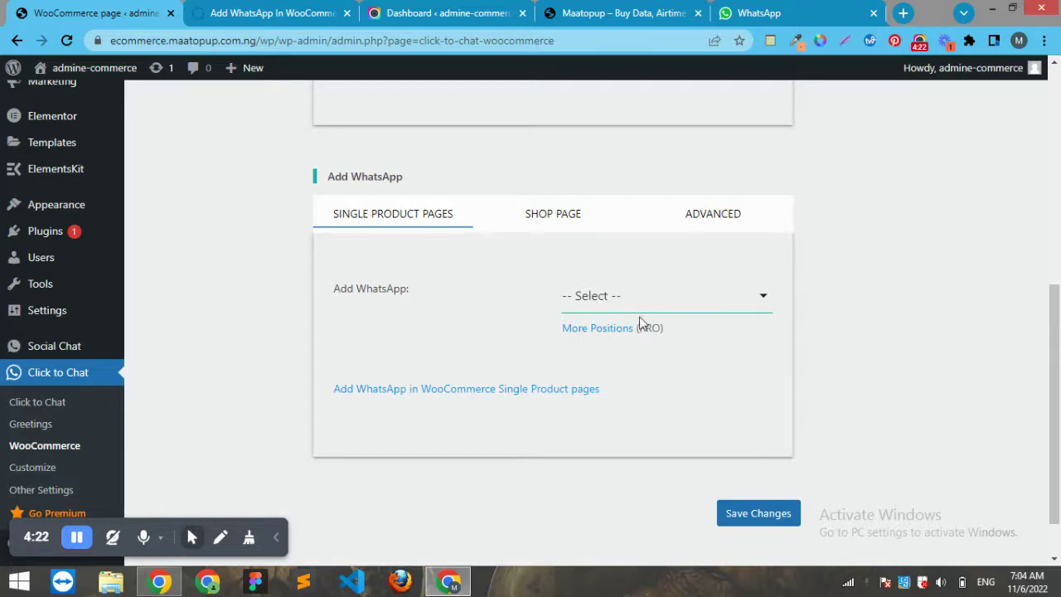
Enable WhatsApp on the products archive and shop page, styled as Add to Cart, centred, and save
click(567, 217)
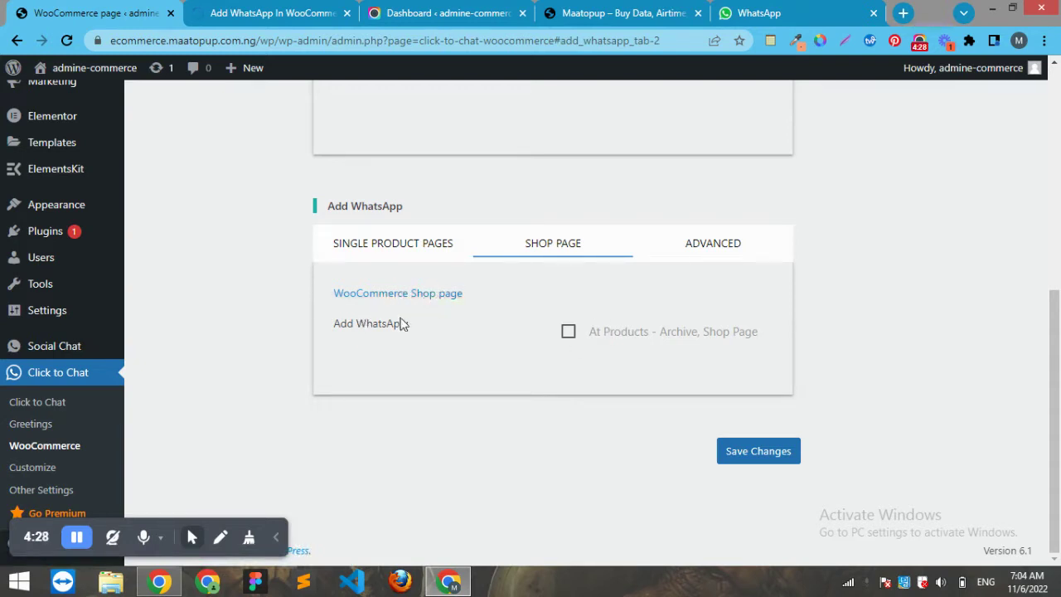
click(569, 335)
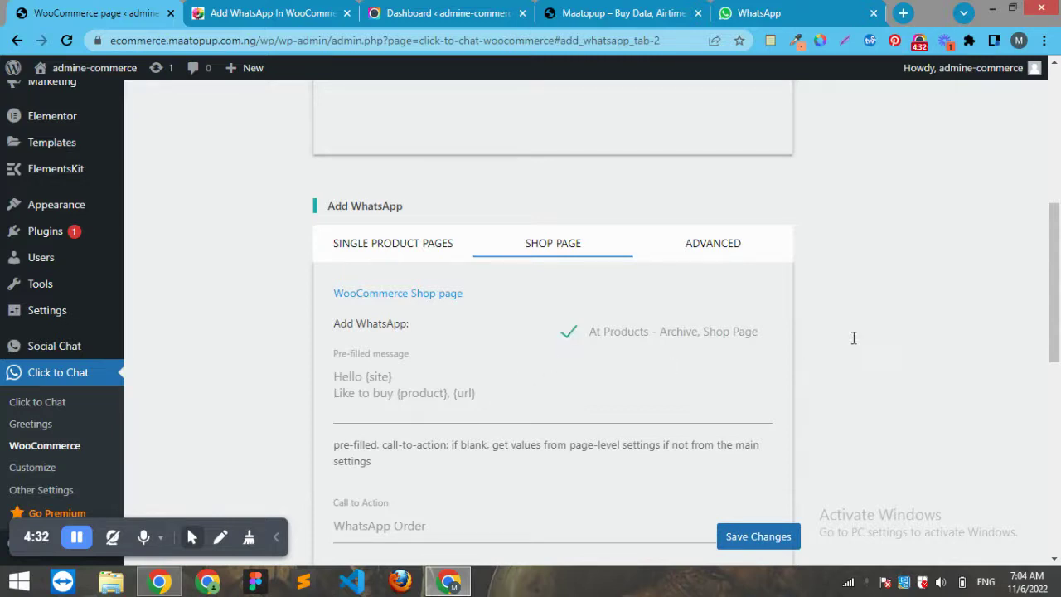
drag(1058, 283, 1057, 432)
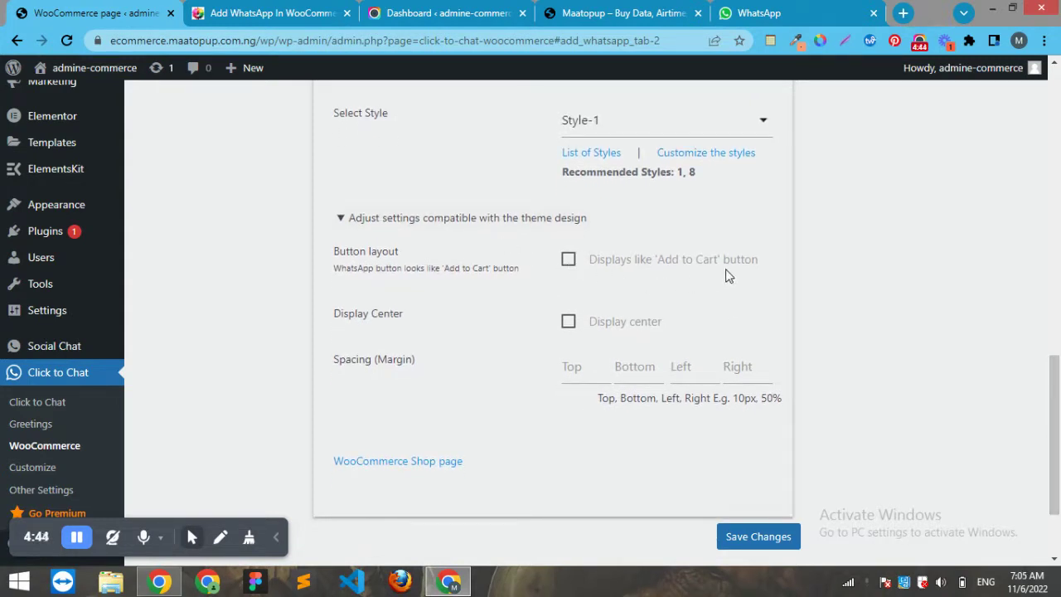
click(568, 264)
click(570, 323)
click(744, 543)
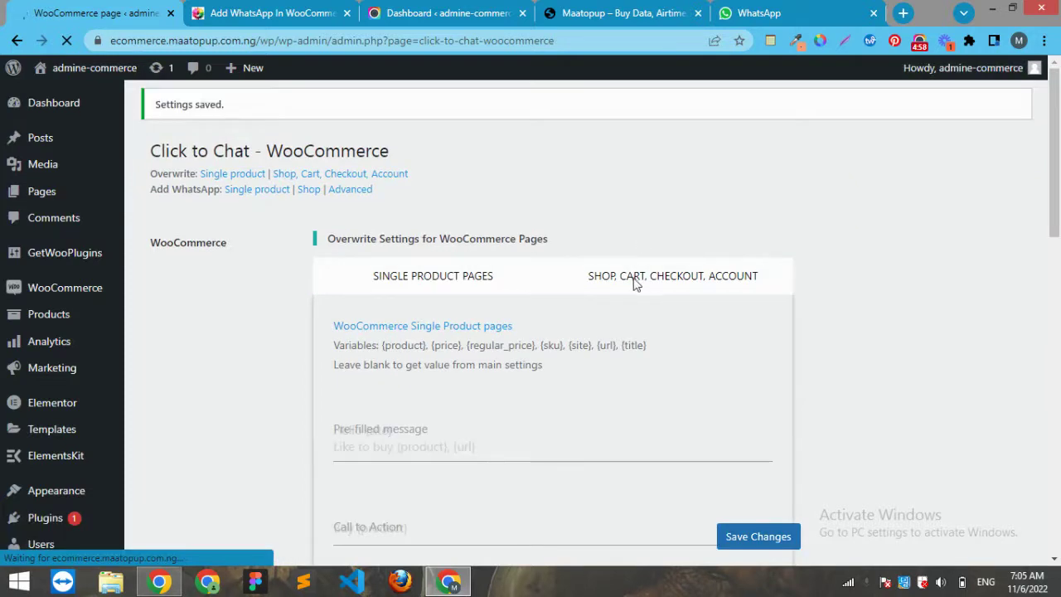
Expand the shop, cart, checkout and account overwrite settings
click(634, 283)
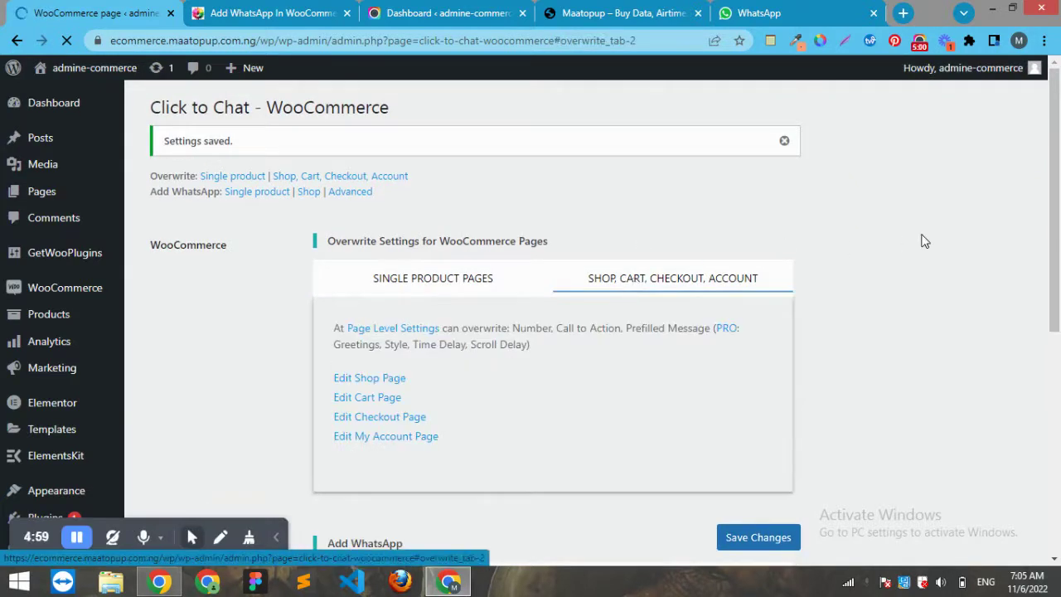
drag(1060, 126, 1009, 77)
mouse_move(128, 71)
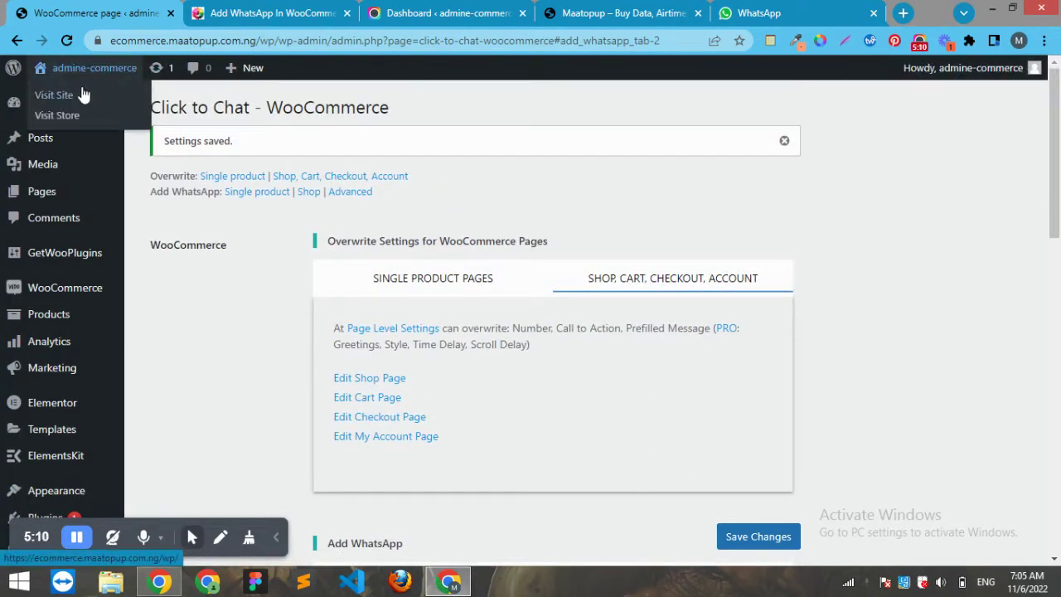
Visit the live site and scroll the homepage to find the 'How can I help you' WhatsApp button
click(71, 101)
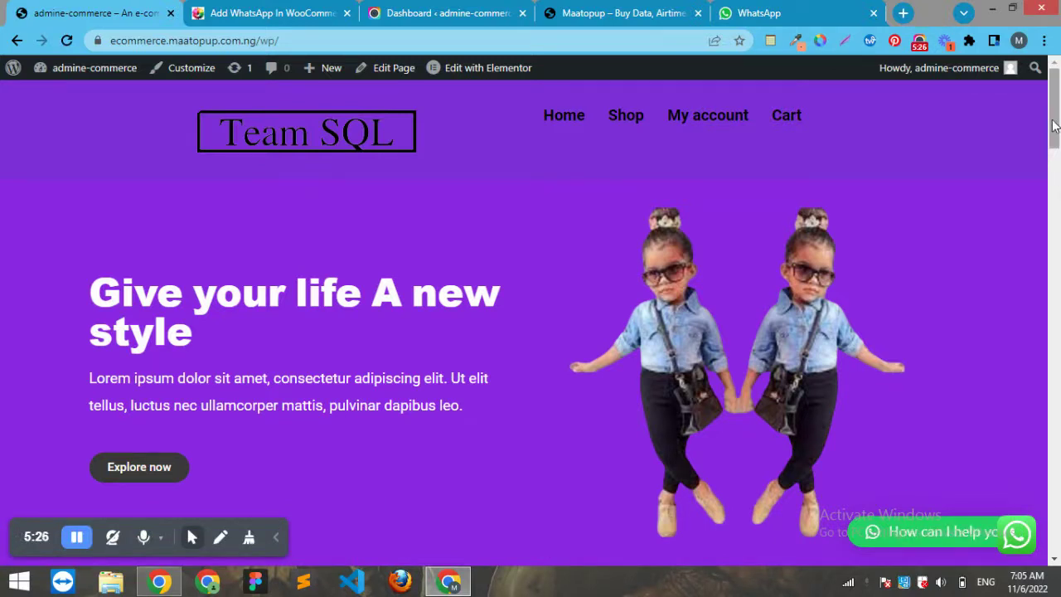
scroll(1013, 349, down, 5)
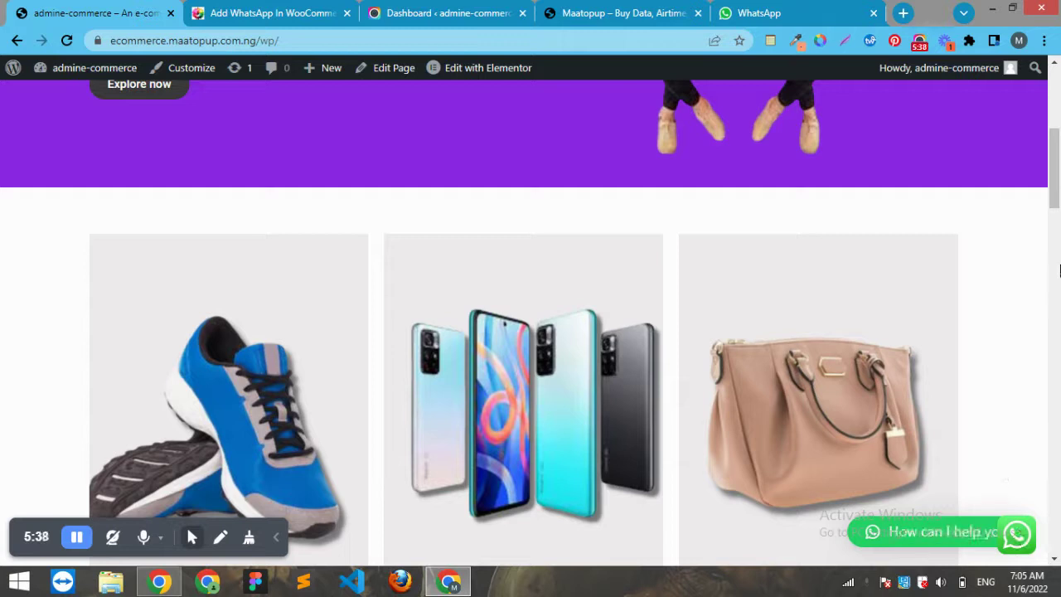
drag(1055, 166, 1048, 76)
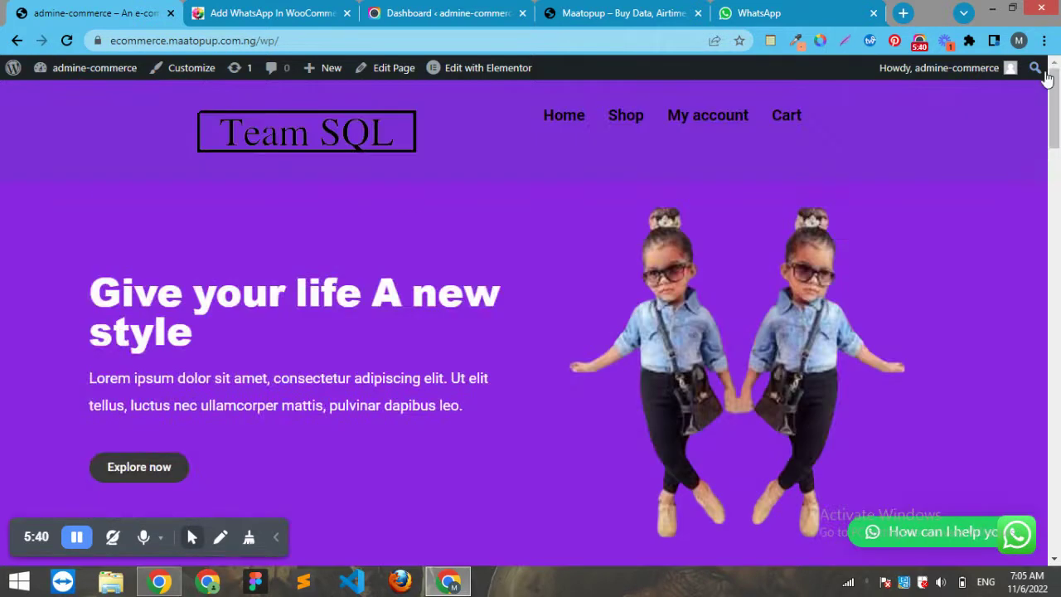
mouse_move(49, 71)
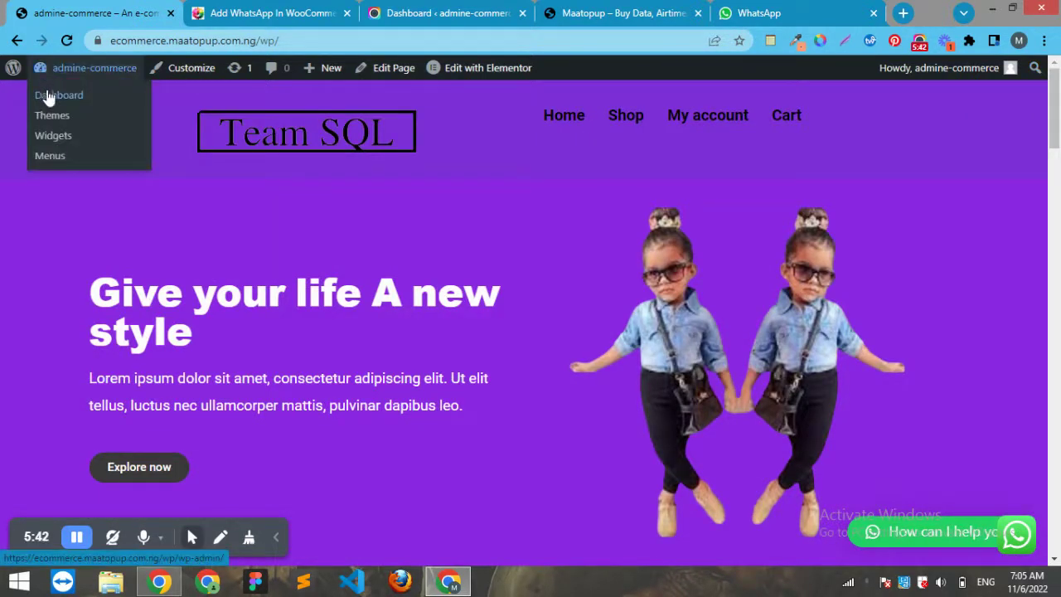
Return to the admin, go to Installed Plugins, and deactivate Social Chat
click(17, 40)
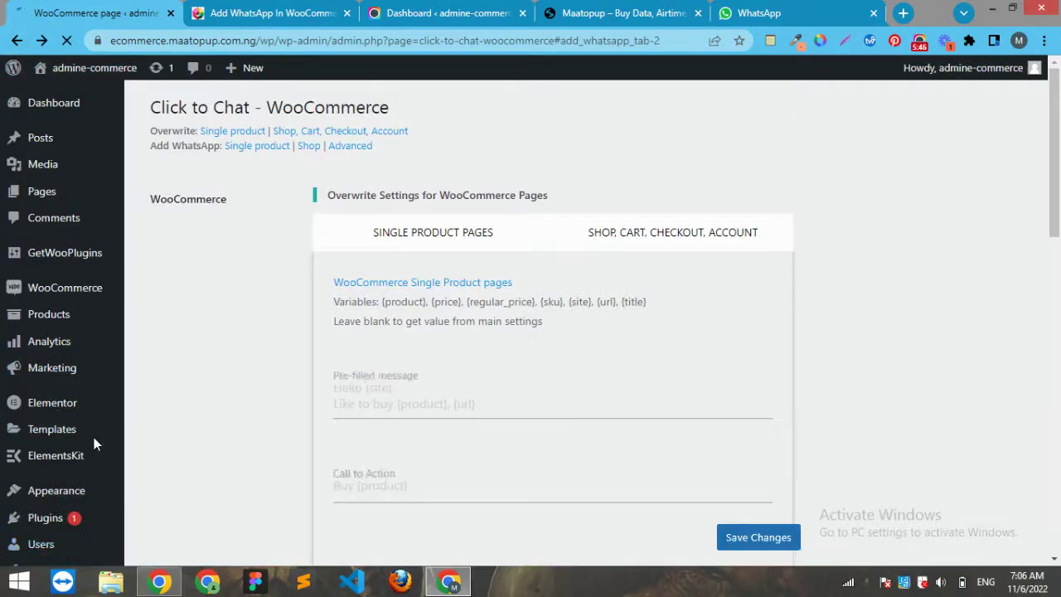
mouse_move(71, 516)
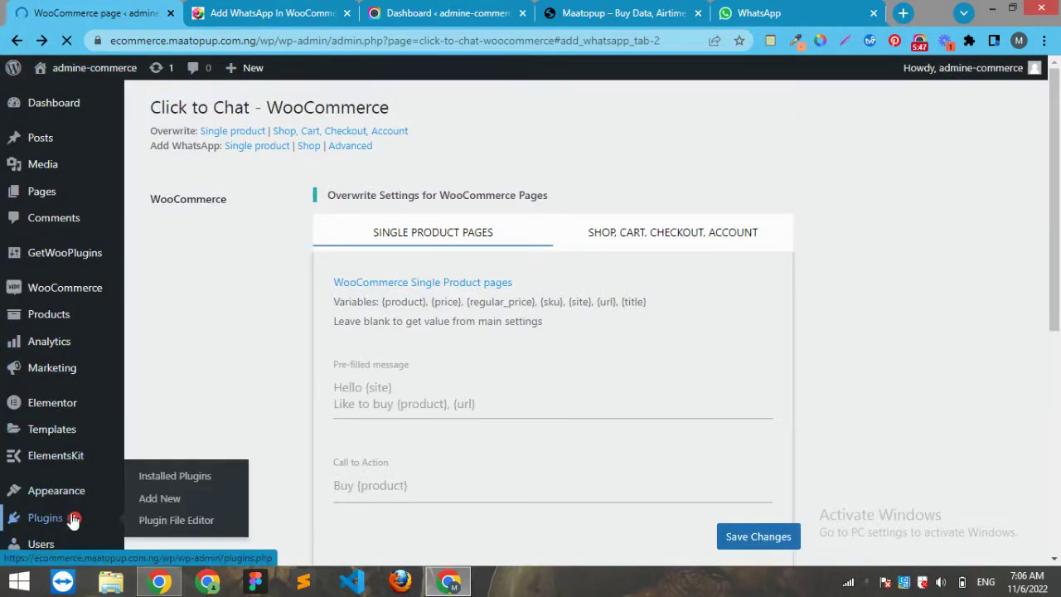
click(163, 478)
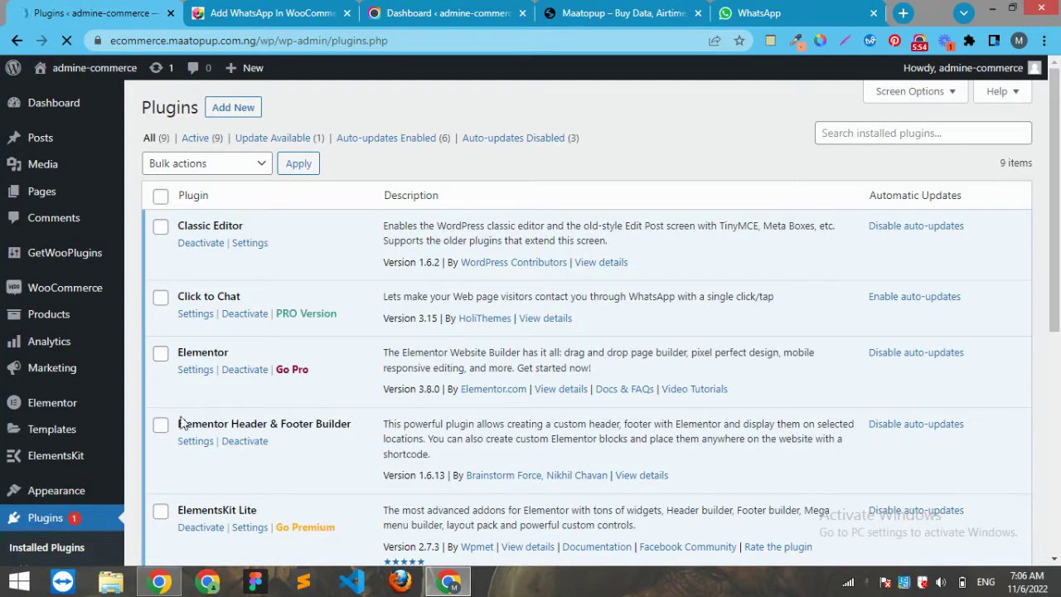
drag(1058, 123, 1060, 306)
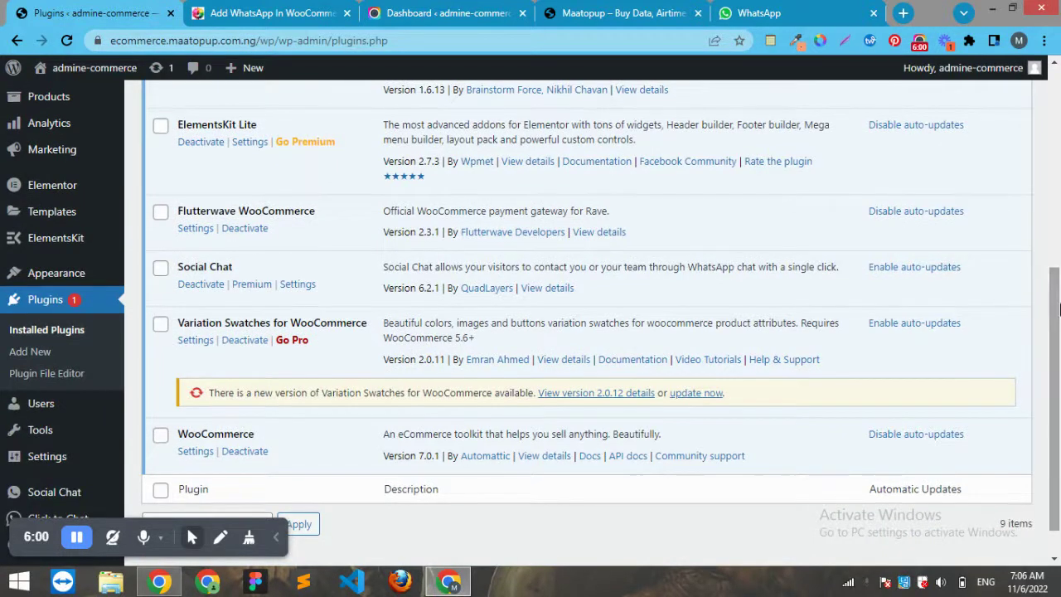
click(201, 285)
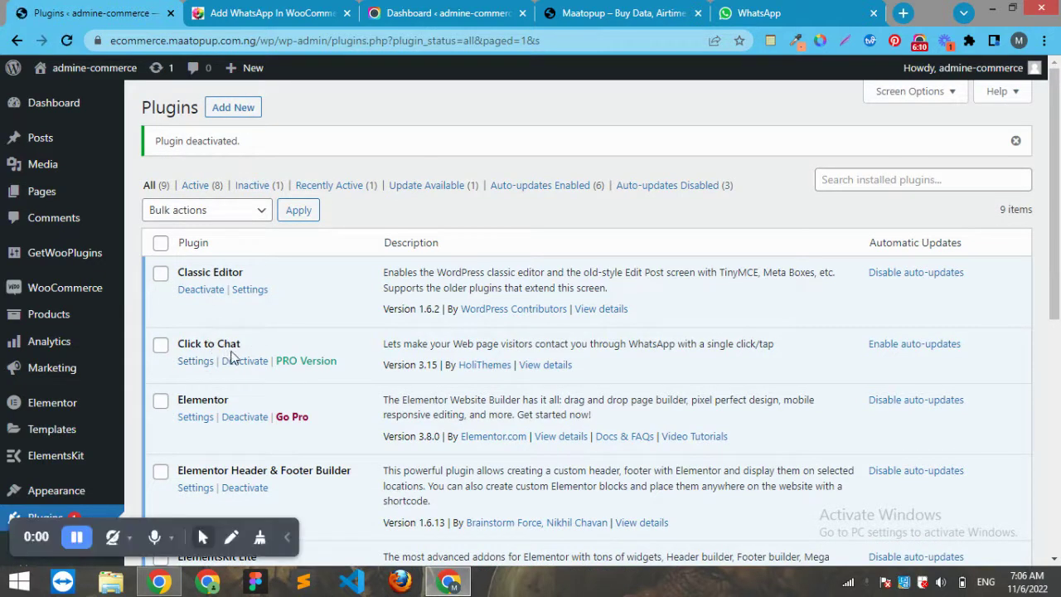
Visit the live site and confirm its floating 'WhatsApp us' button opens the Maatopup SME global ventures chat page
mouse_move(71, 80)
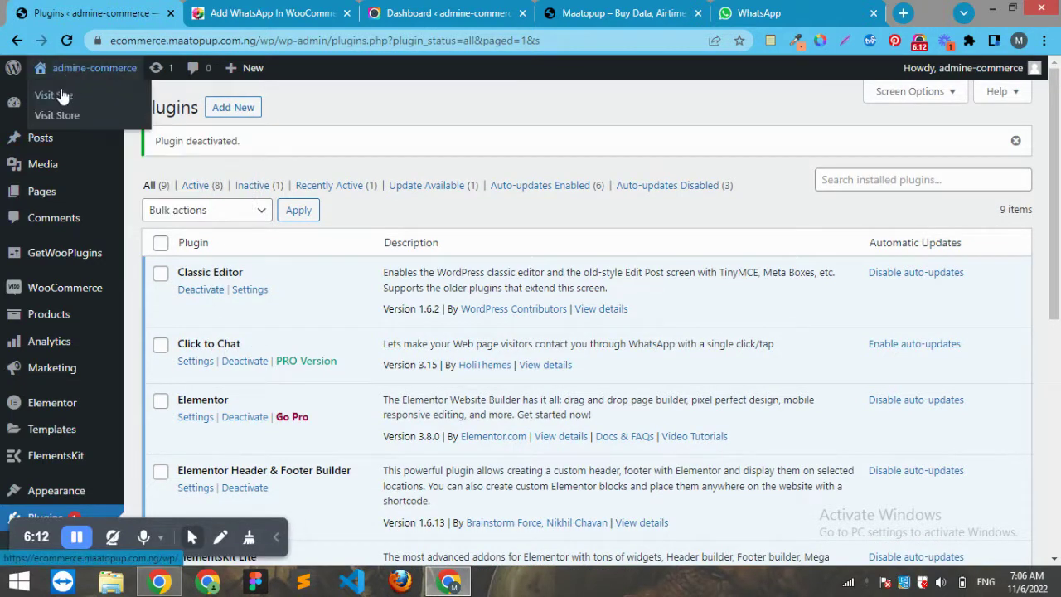
click(59, 101)
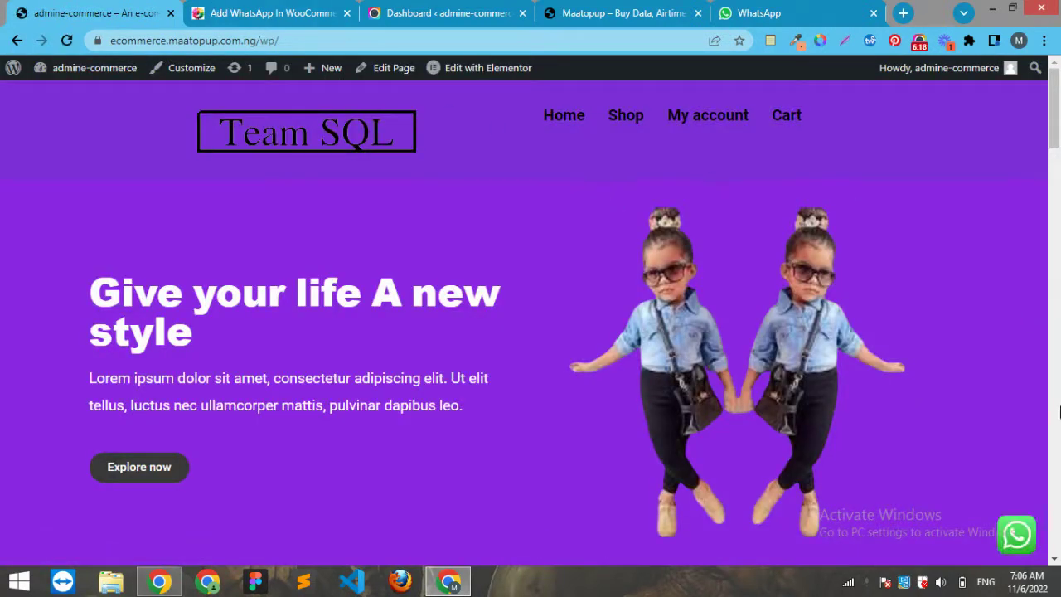
click(1022, 541)
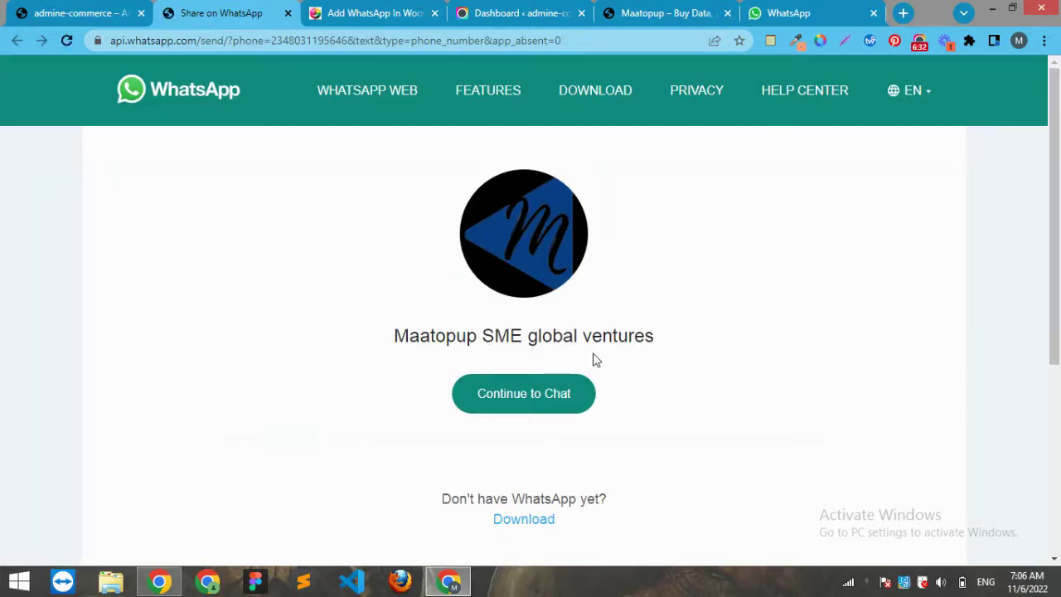
click(540, 378)
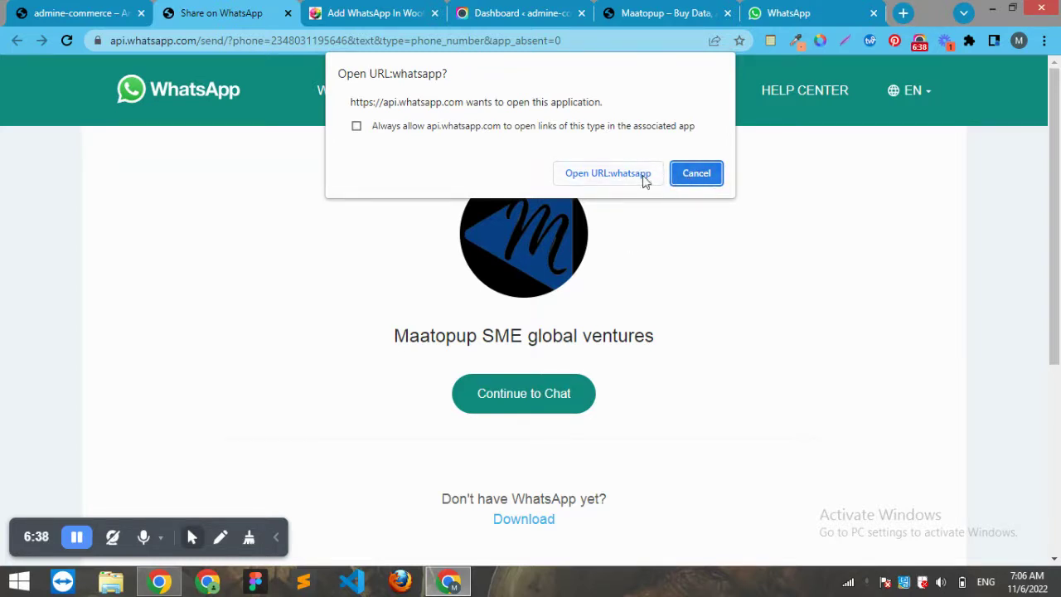
click(640, 175)
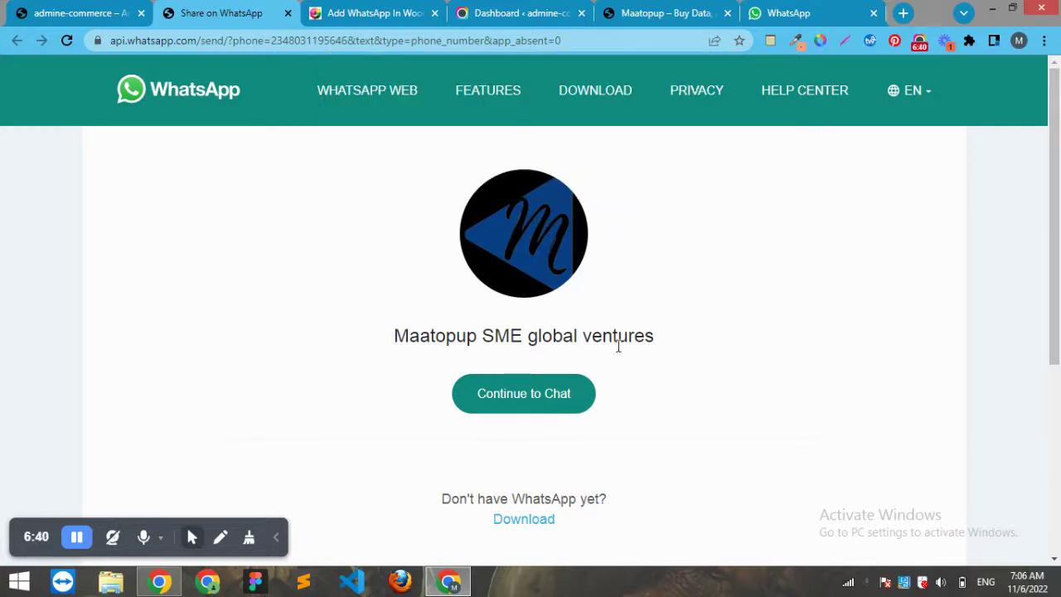
click(544, 396)
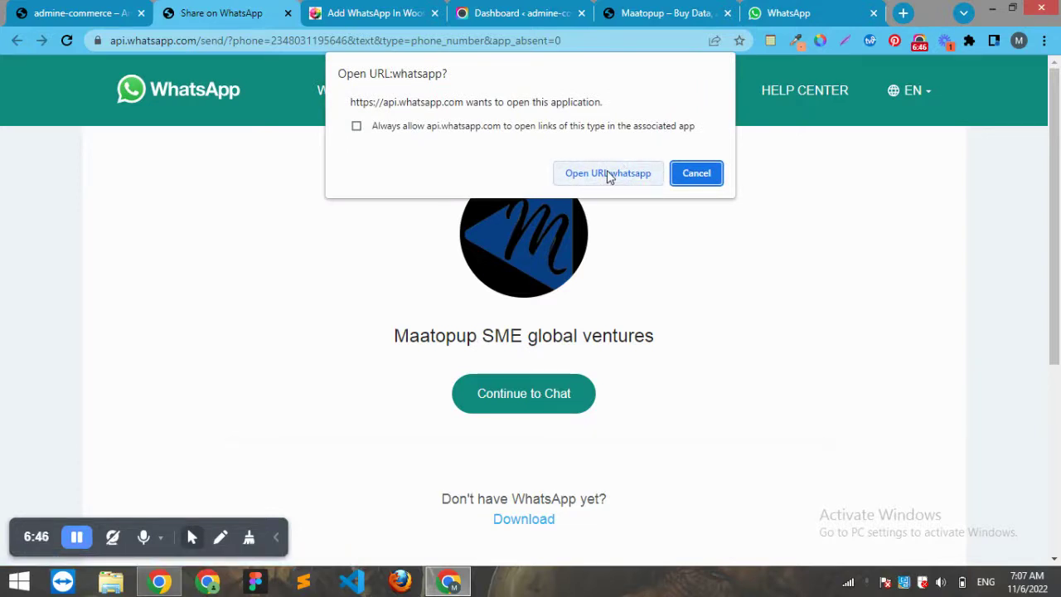
click(609, 175)
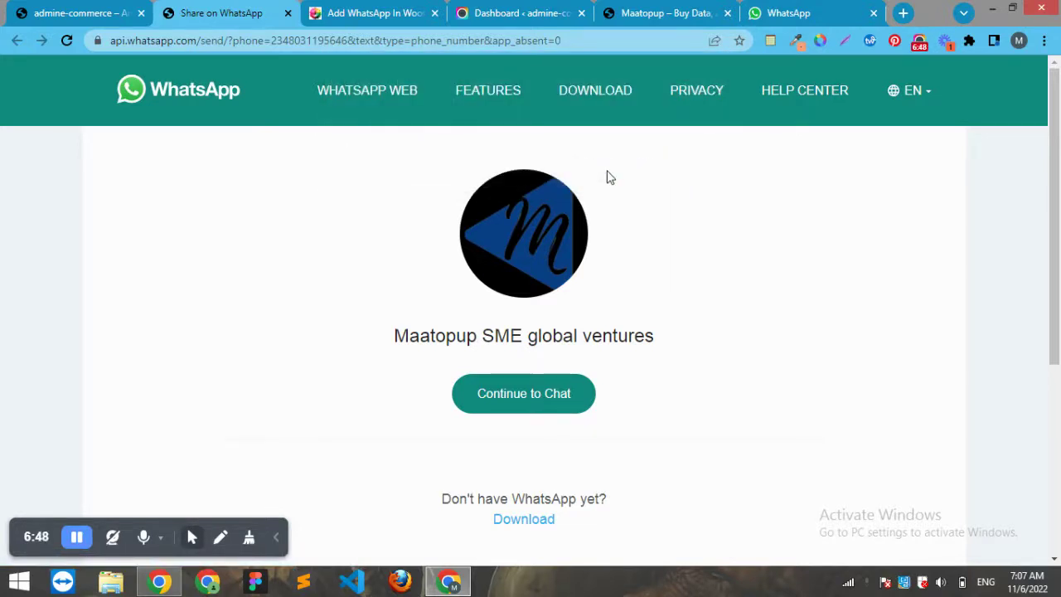